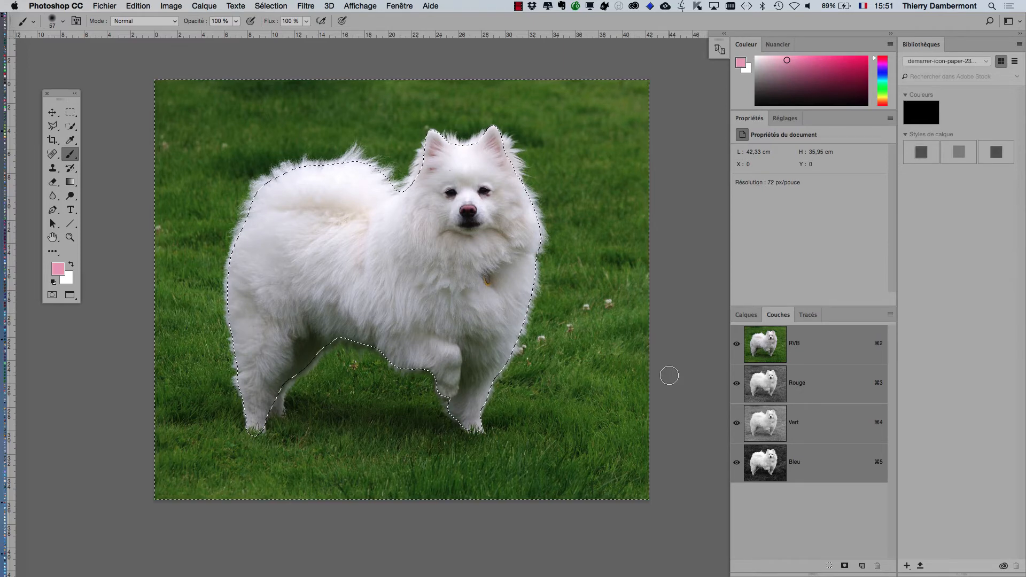
- Invert the selection so that it covers the dog instead of the grass background
scroll(669, 376, "down", 2)
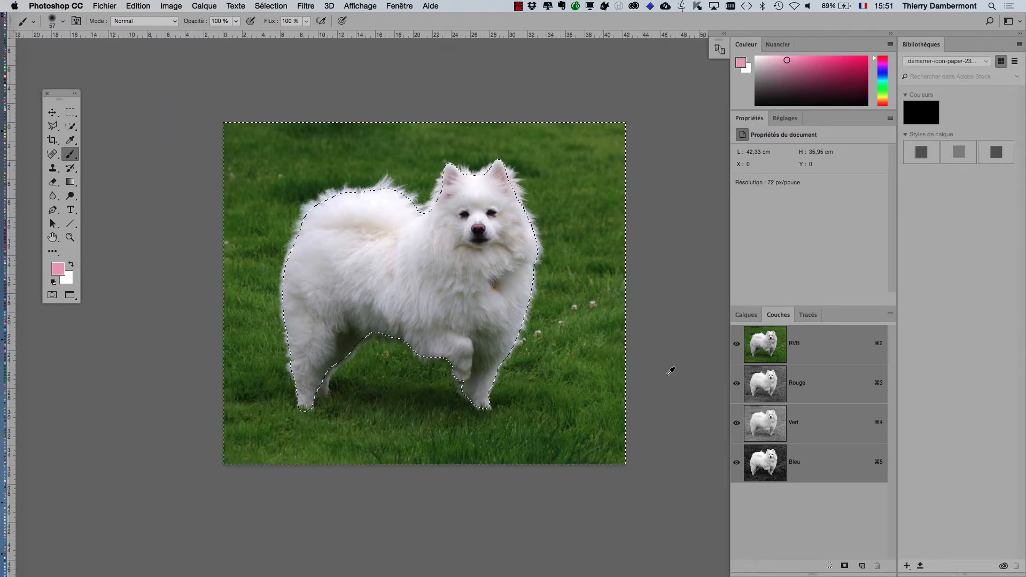
scroll(670, 371, "down", 1)
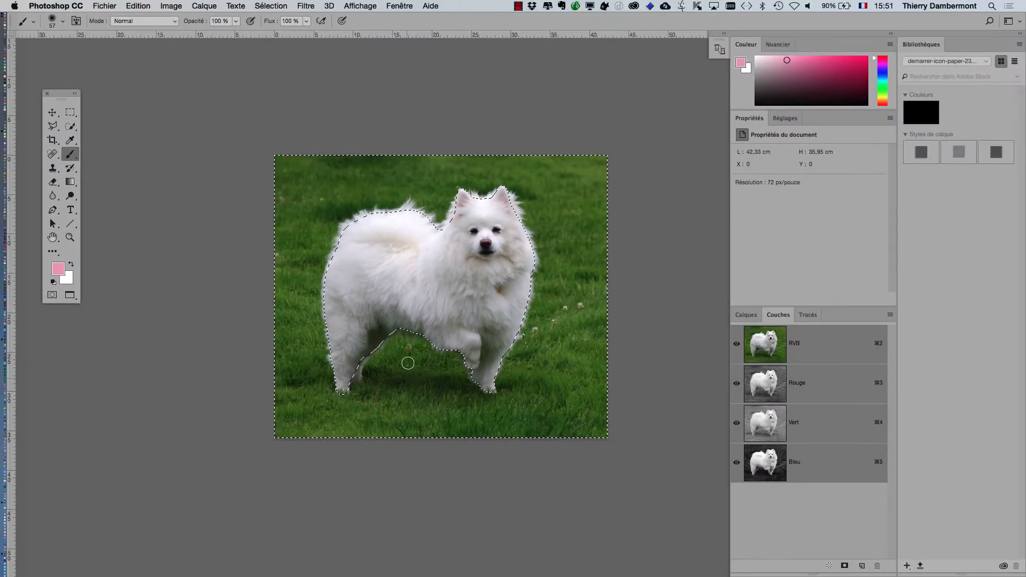
left_click(271, 5)
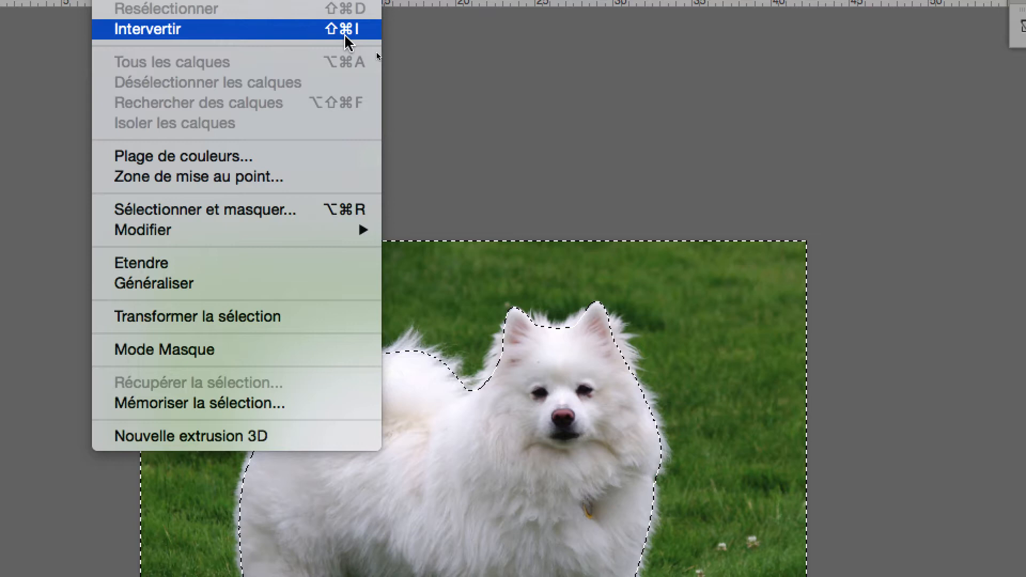
left_click(345, 32)
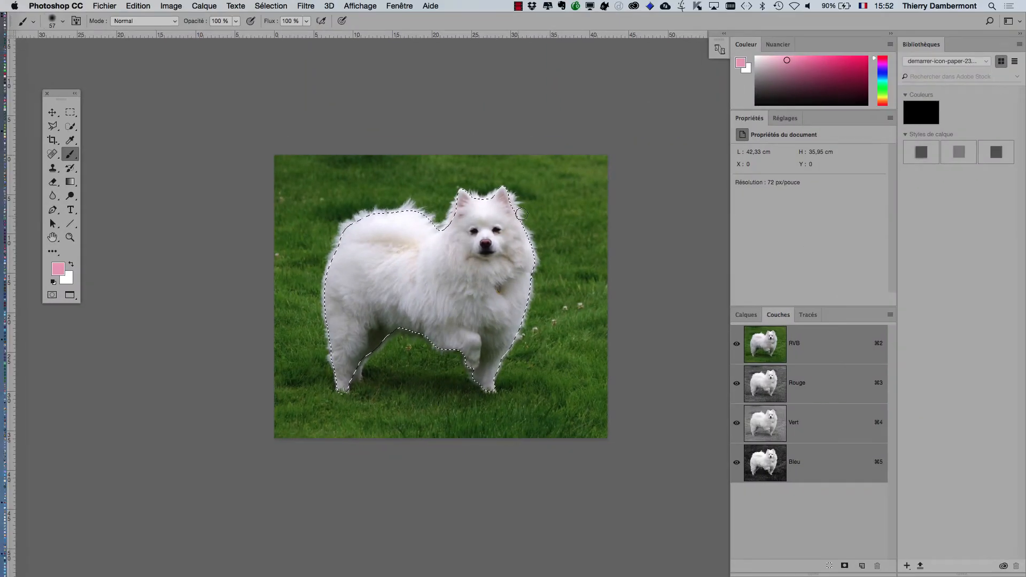
- Add a layer mask to the Arrière-plan layer that reveals only the selected dog
scroll(474, 233, "right", 5)
scroll(474, 232, "down", 3)
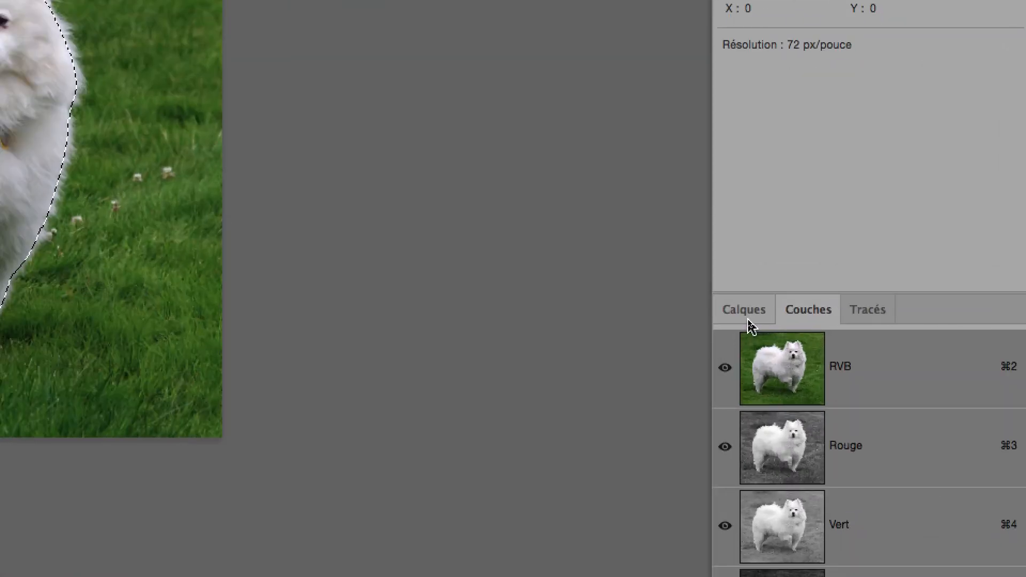
left_click(750, 318)
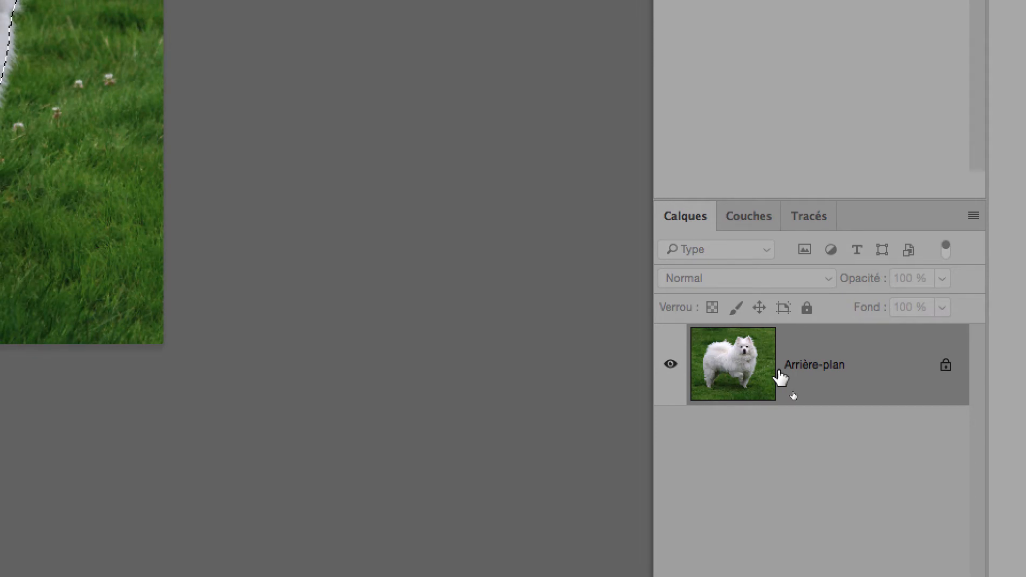
left_click(747, 217)
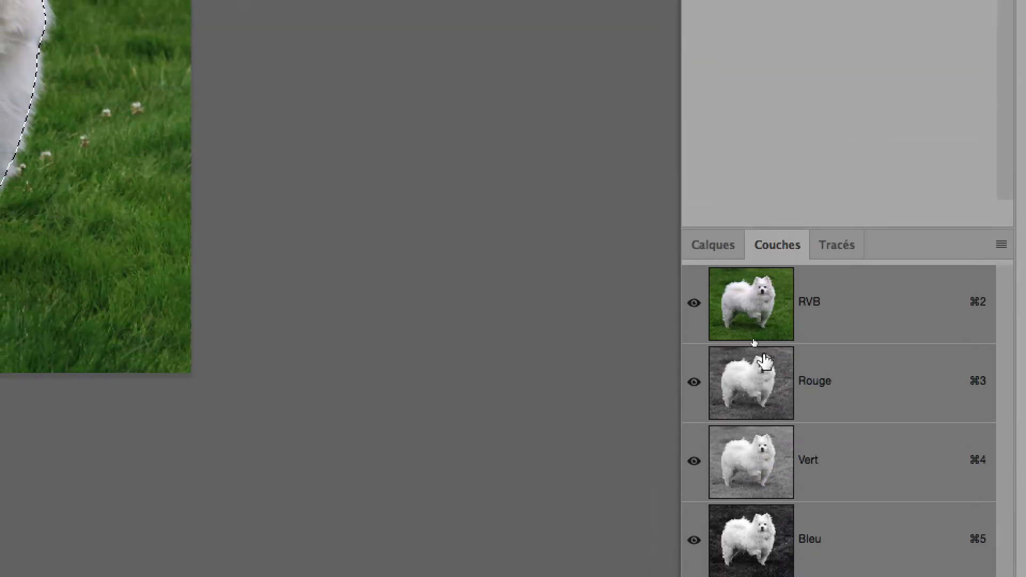
left_click(699, 198)
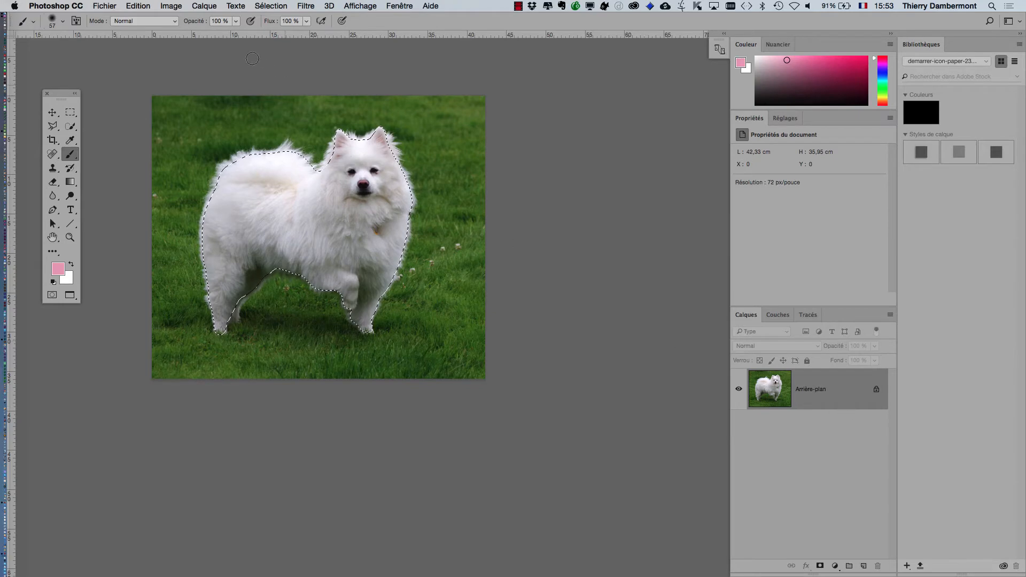
left_click(197, 7)
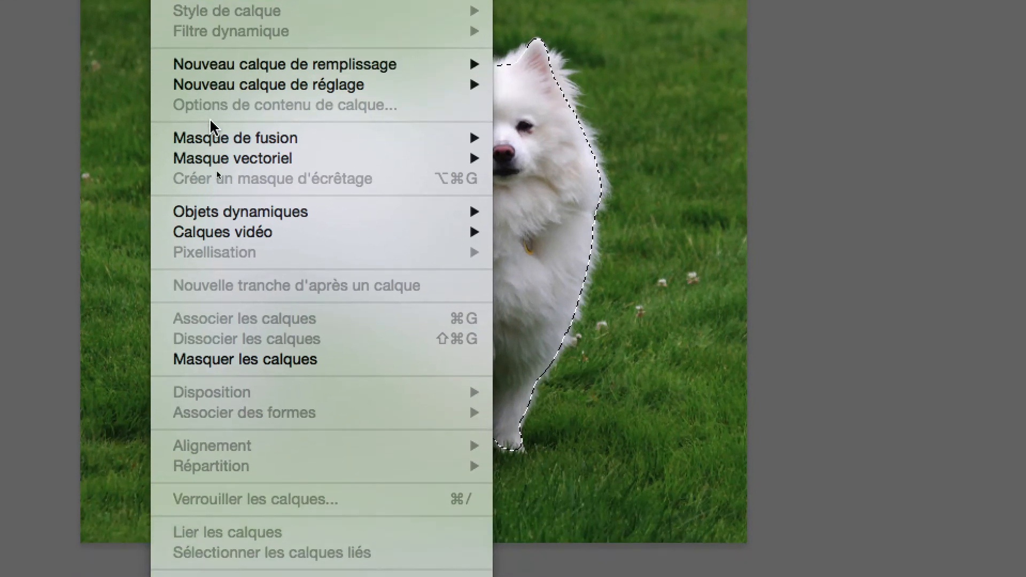
mouse_move(219, 230)
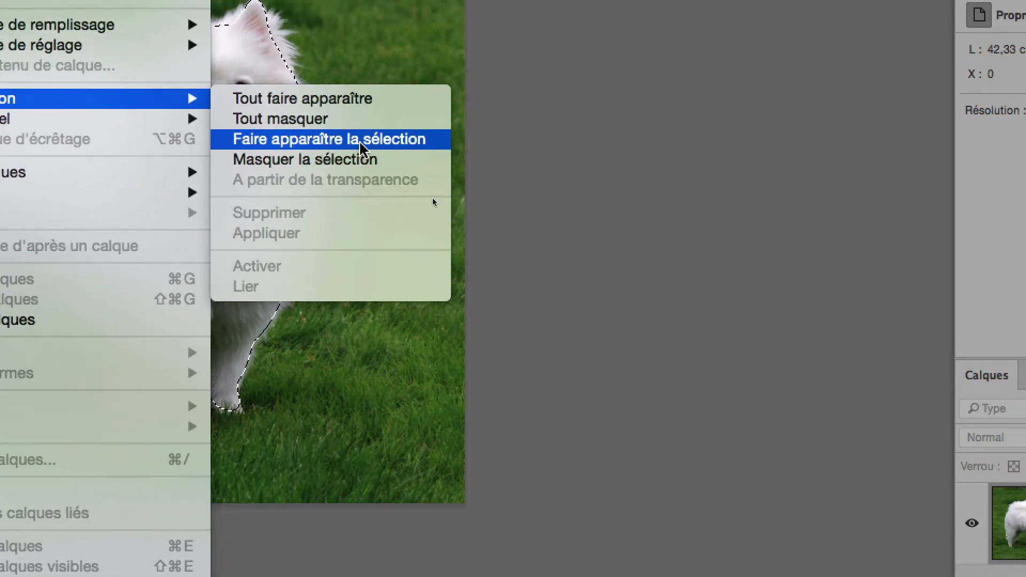
left_click(361, 143)
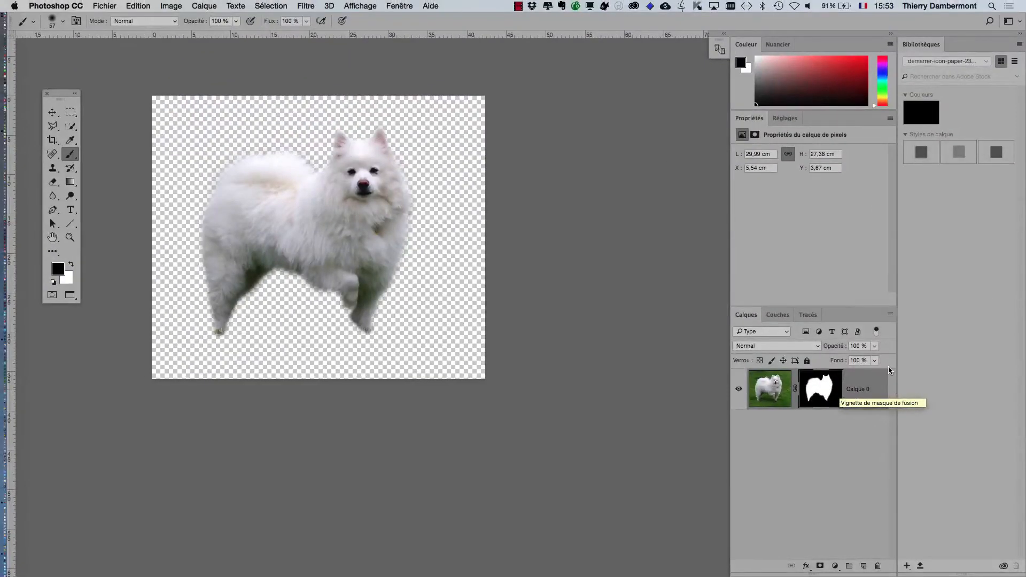
scroll(204, 163, "up", 1)
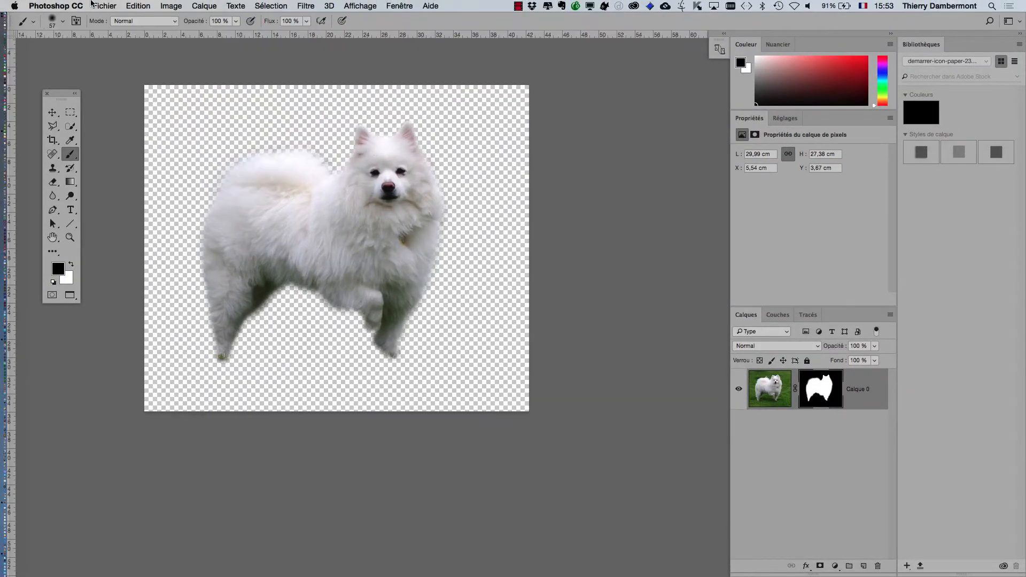
- Save the document in Photoshop format, with its layers, in the JOUR 2 PHOTOSHOP MASTER TRANSMEDIA folder
left_click(104, 6)
left_click(129, 117)
left_click(537, 46)
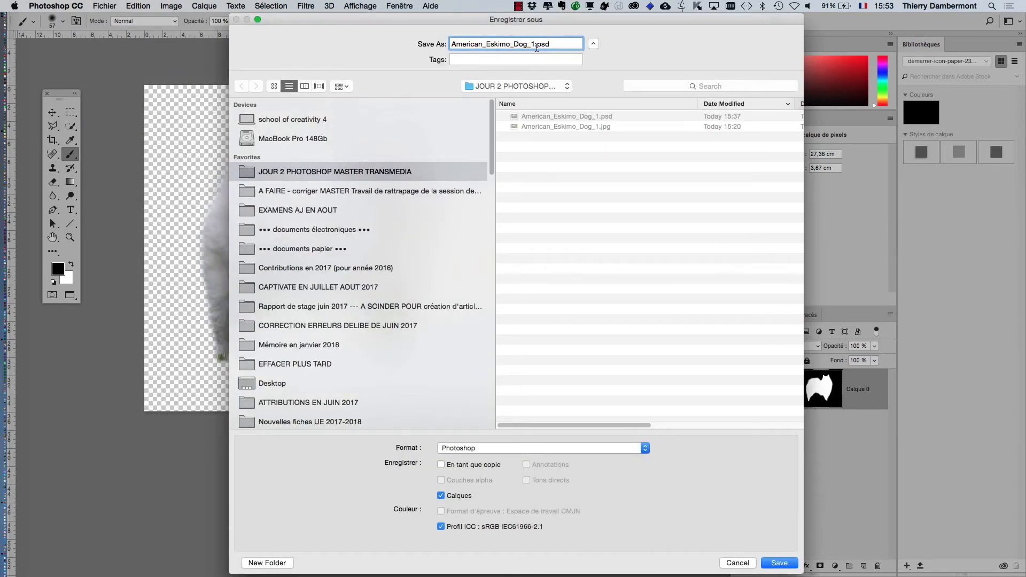
key("Return")
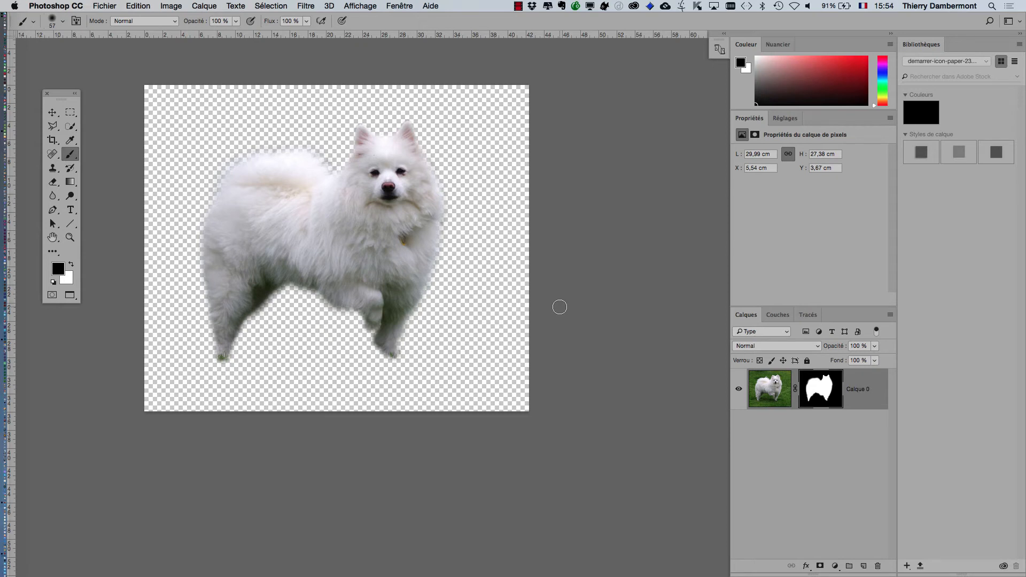
left_click(67, 6)
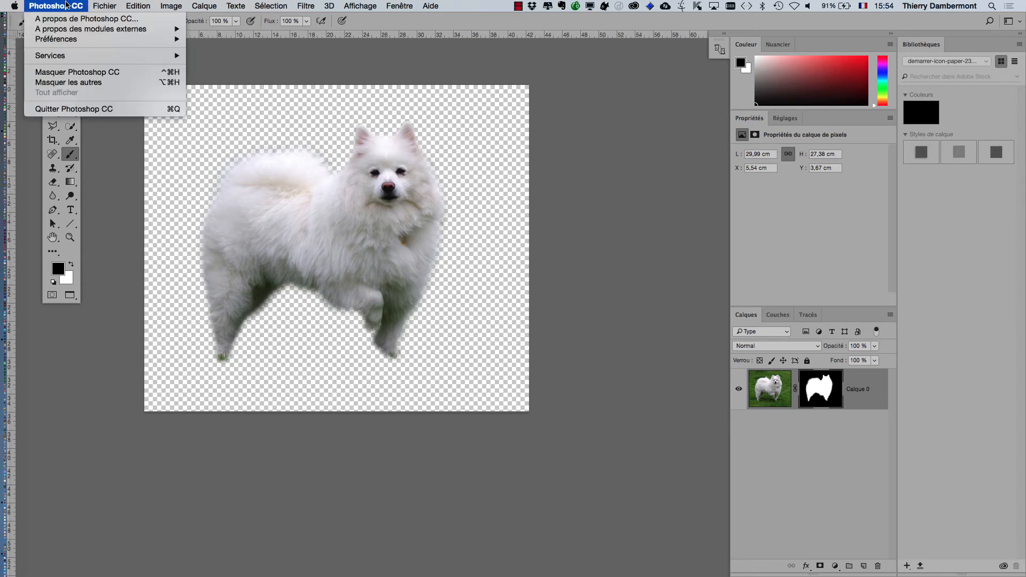
mouse_move(74, 42)
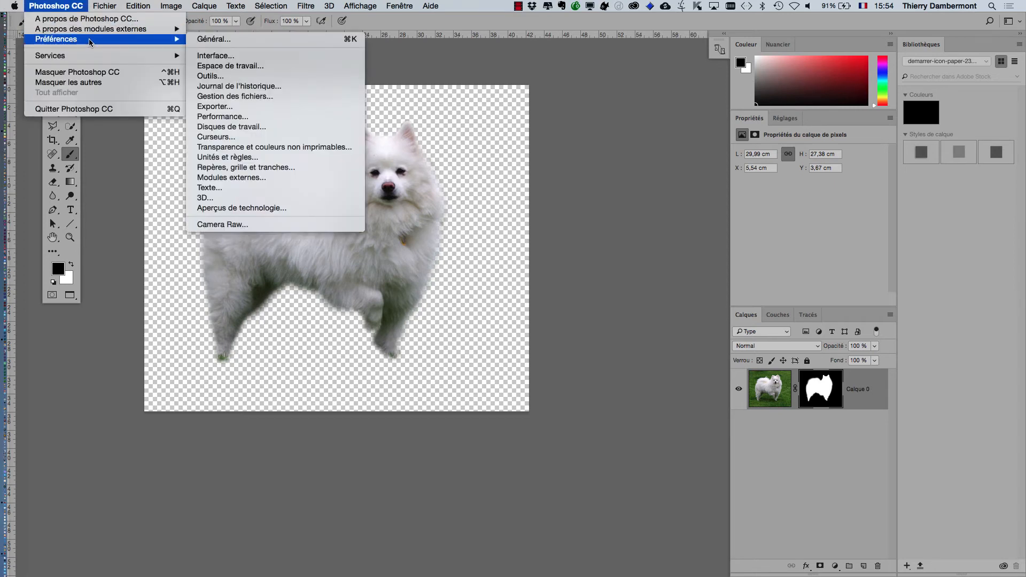
left_click(212, 56)
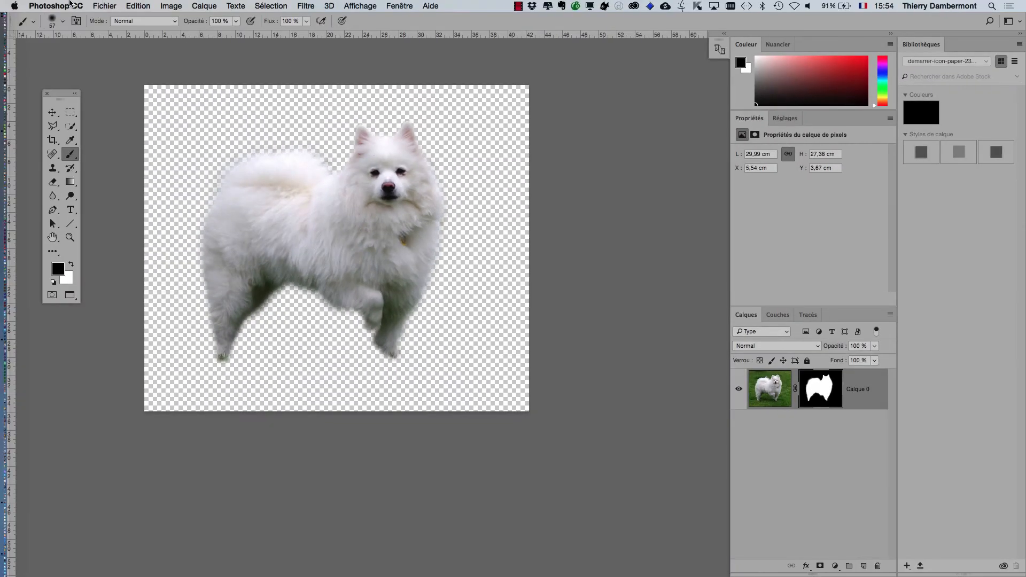
- In the transparency preferences, set the grid colour to Moyenne and the grid size to Espacée
left_click(70, 4)
mouse_move(81, 41)
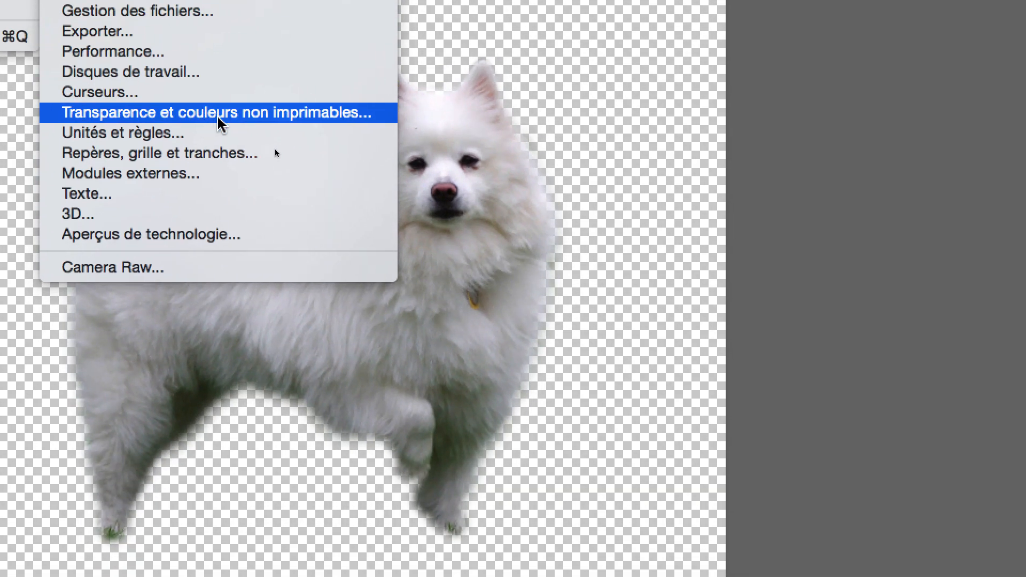
left_click(218, 117)
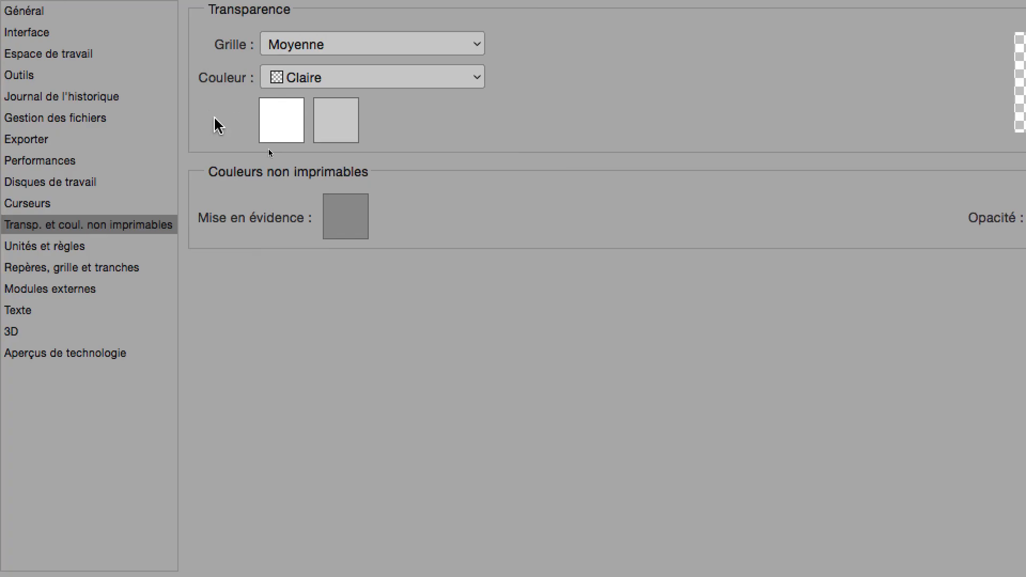
left_click(298, 149)
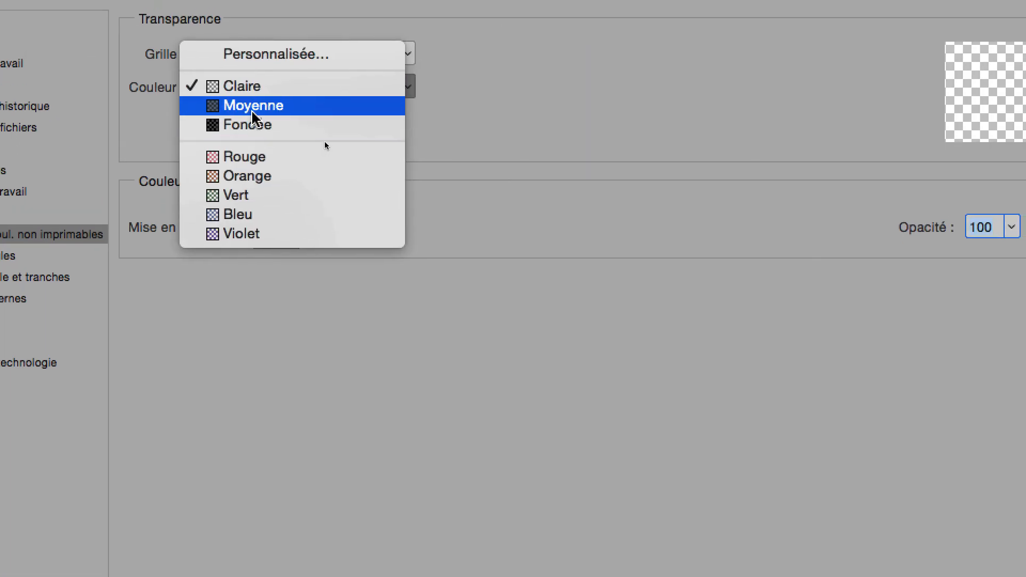
left_click(253, 106)
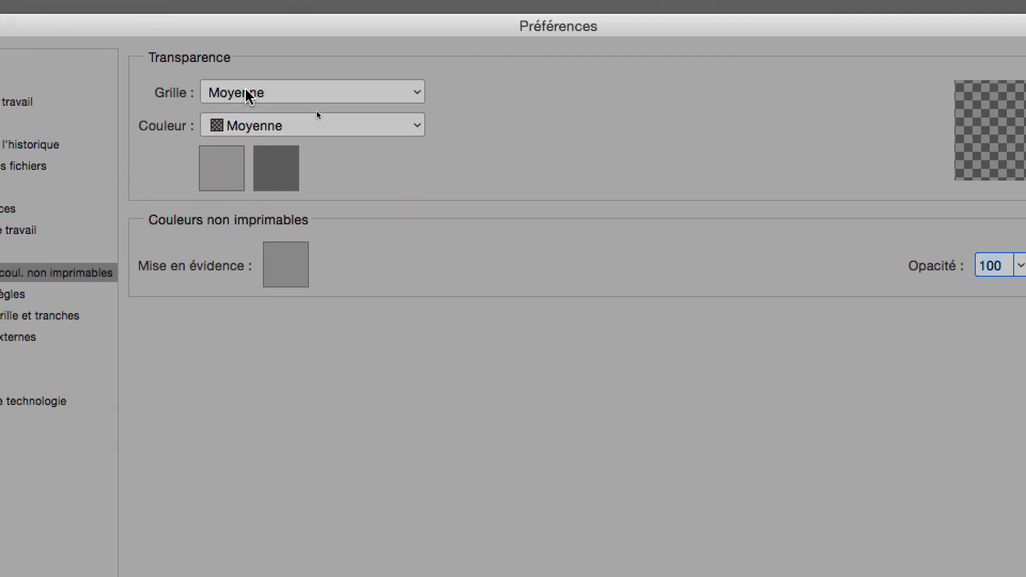
left_click(238, 53)
left_click(249, 99)
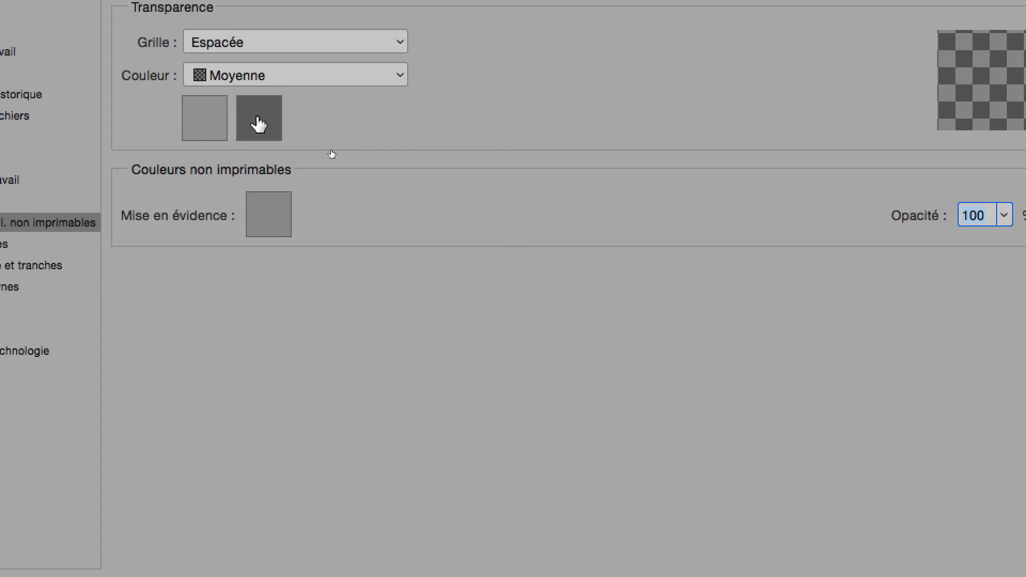
- Change the transparency grid's darker colour to the grey 969696 and apply the preferences
left_click(259, 124)
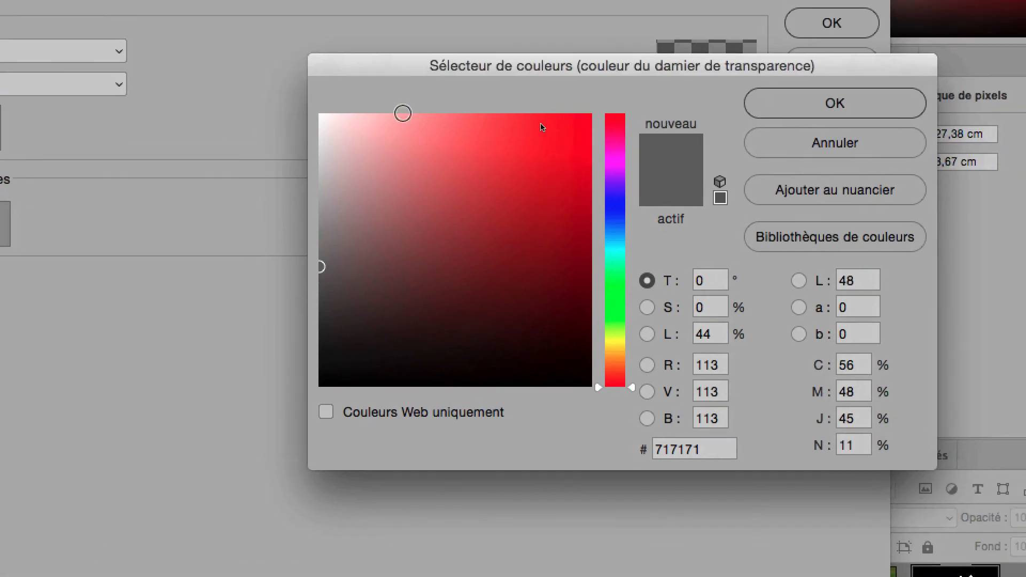
left_click_drag(388, 67, 323, 178)
left_click_drag(354, 198, 352, 154)
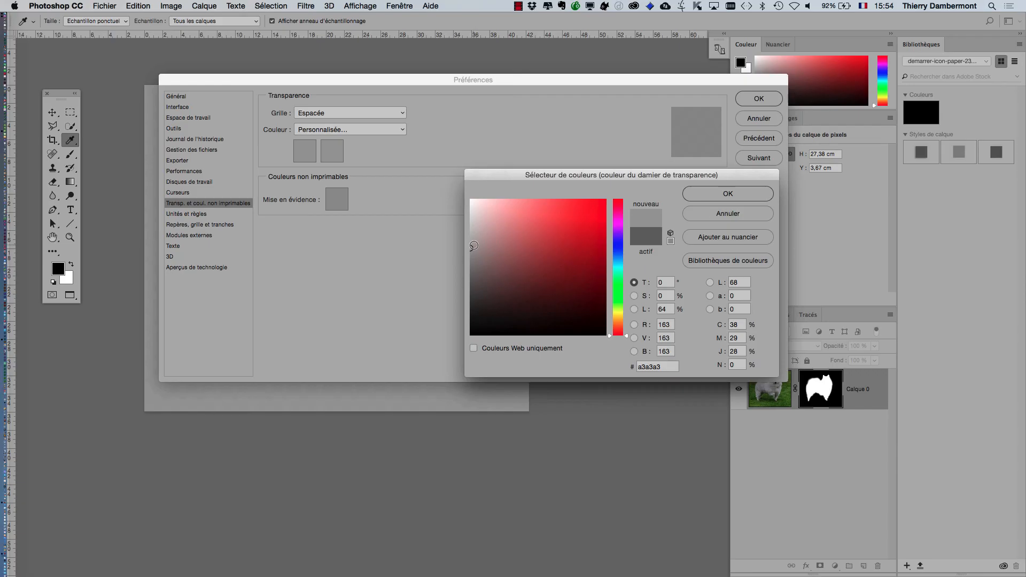
left_click_drag(474, 246, 468, 254)
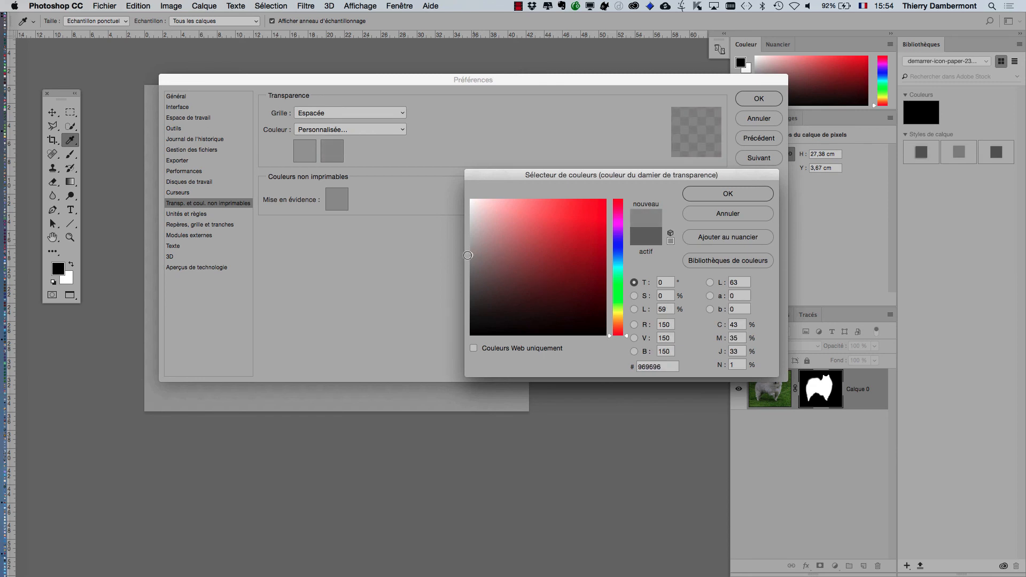
left_click(743, 192)
left_click(755, 102)
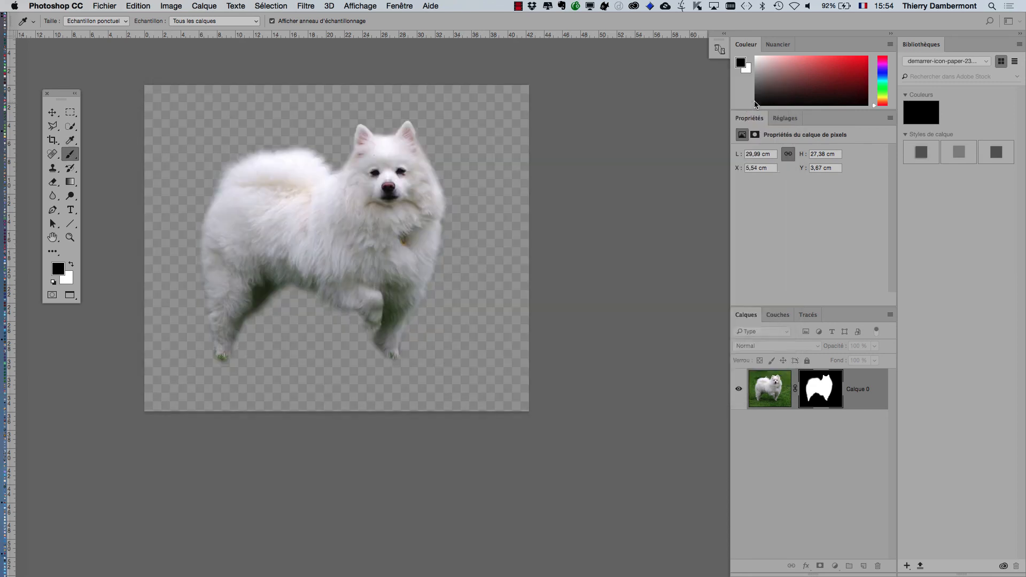